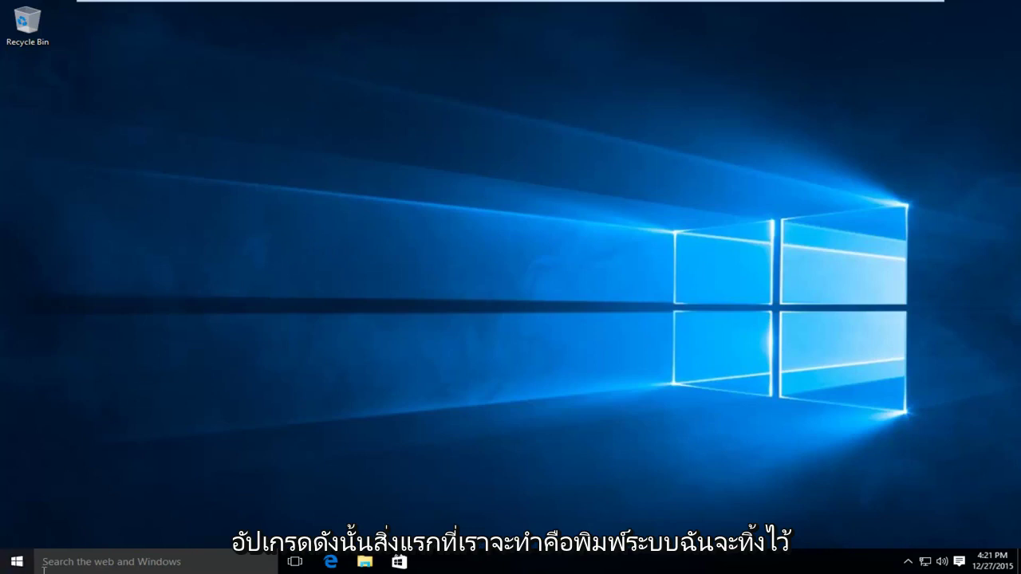
# Search 'system' from the Start menu and open the System control panel page.
pyautogui.click(16, 561)
pyautogui.write('system')
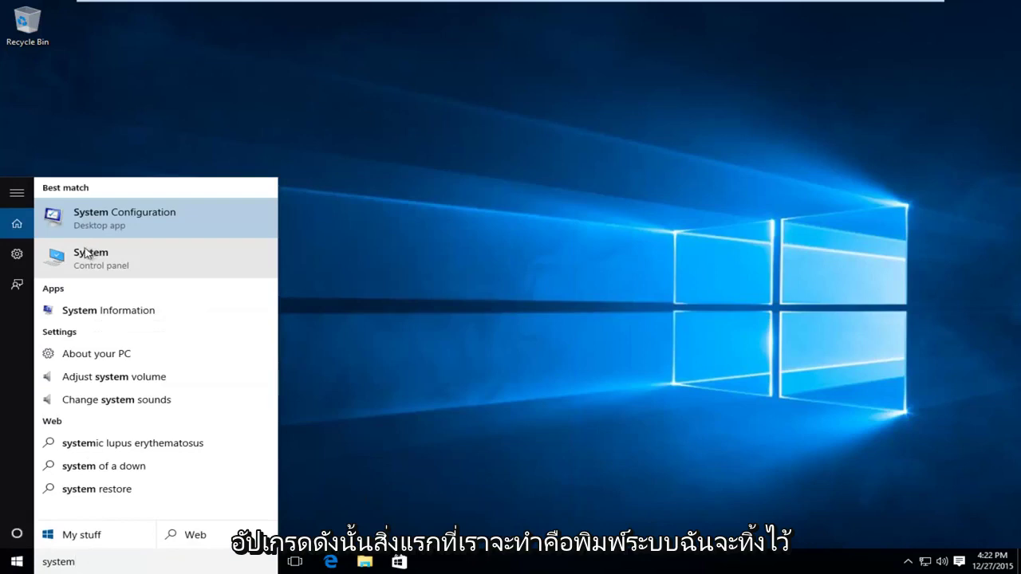
pyautogui.click(83, 261)
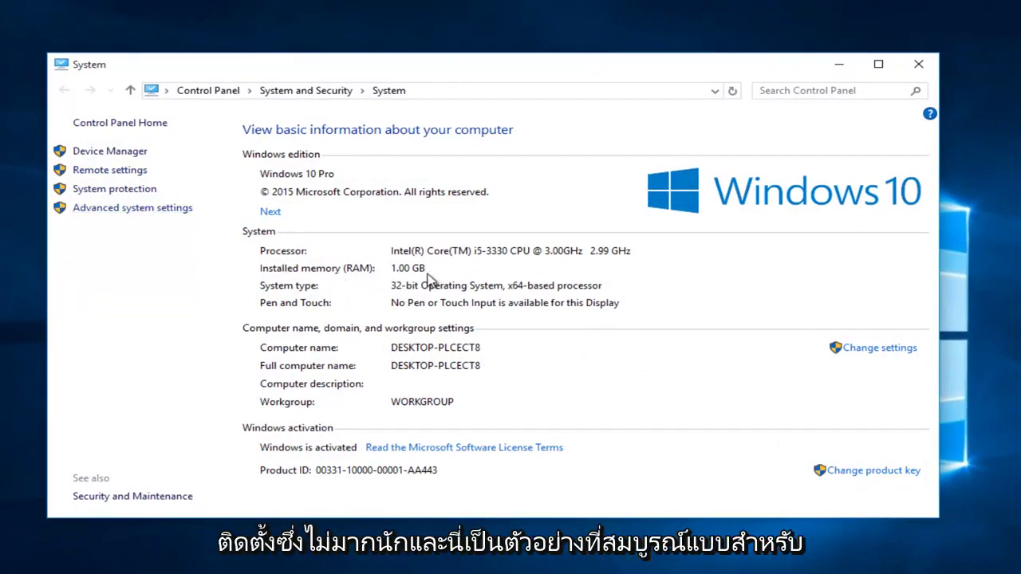
# Open Performance Options from Advanced system settings, showing the 1728 MB total paging file size.
pyautogui.click(101, 208)
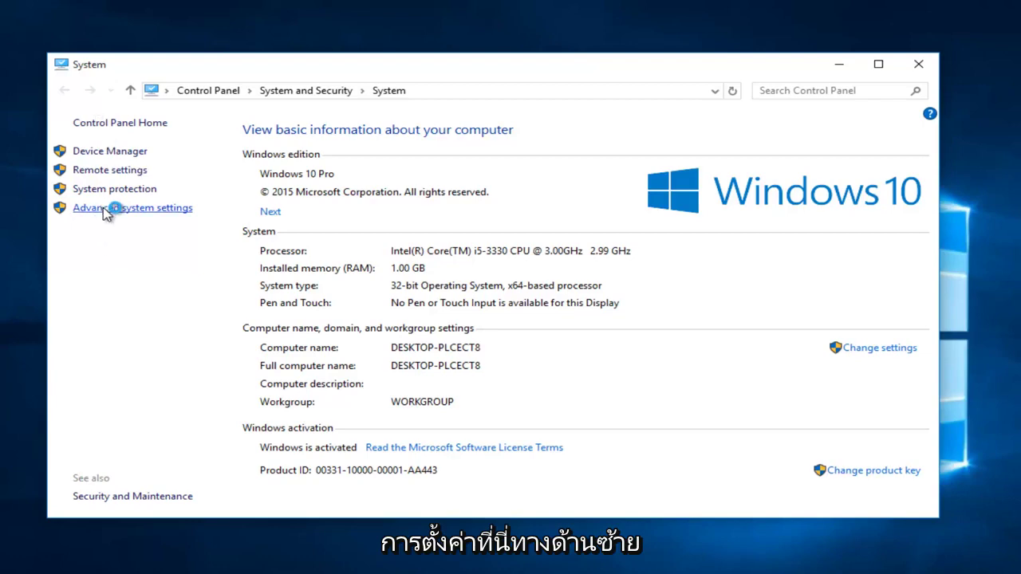
pyautogui.moveTo(137, 97); pyautogui.dragTo(371, 111)
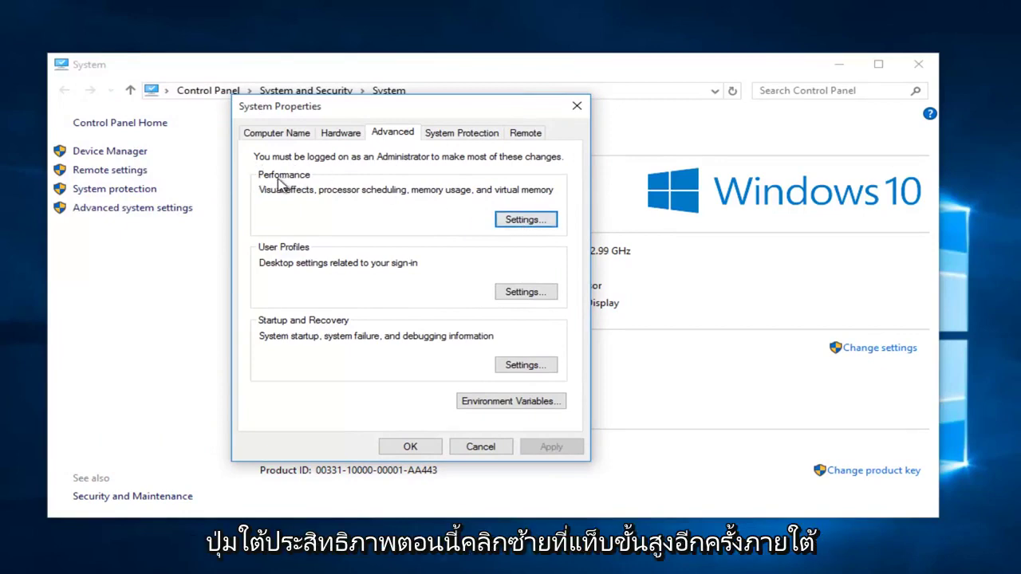
pyautogui.click(510, 224)
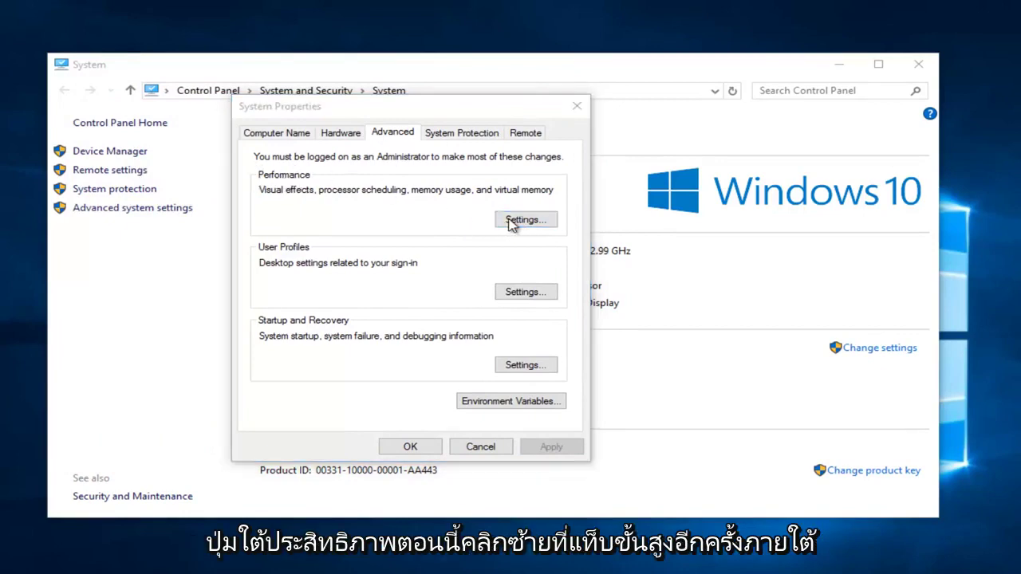
pyautogui.moveTo(449, 167); pyautogui.dragTo(456, 118)
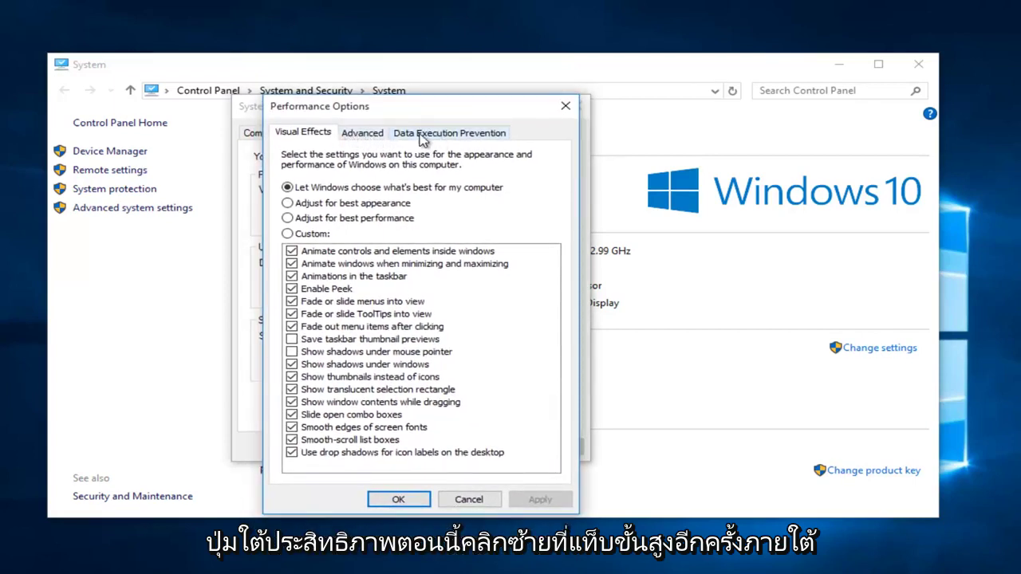
pyautogui.click(361, 137)
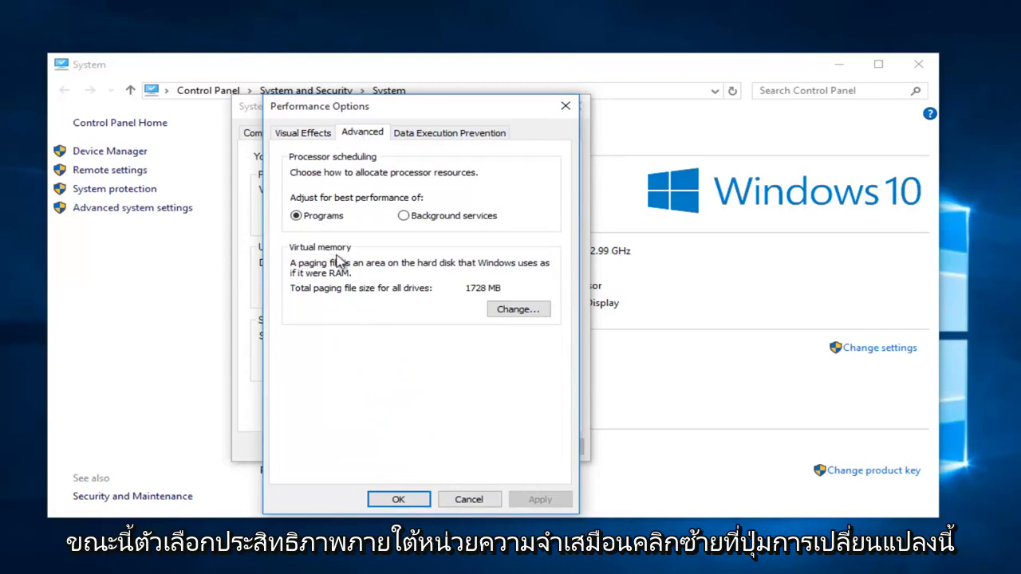
# In Virtual Memory, turn off automatic paging file management and select Custom size for C:.
pyautogui.click(516, 312)
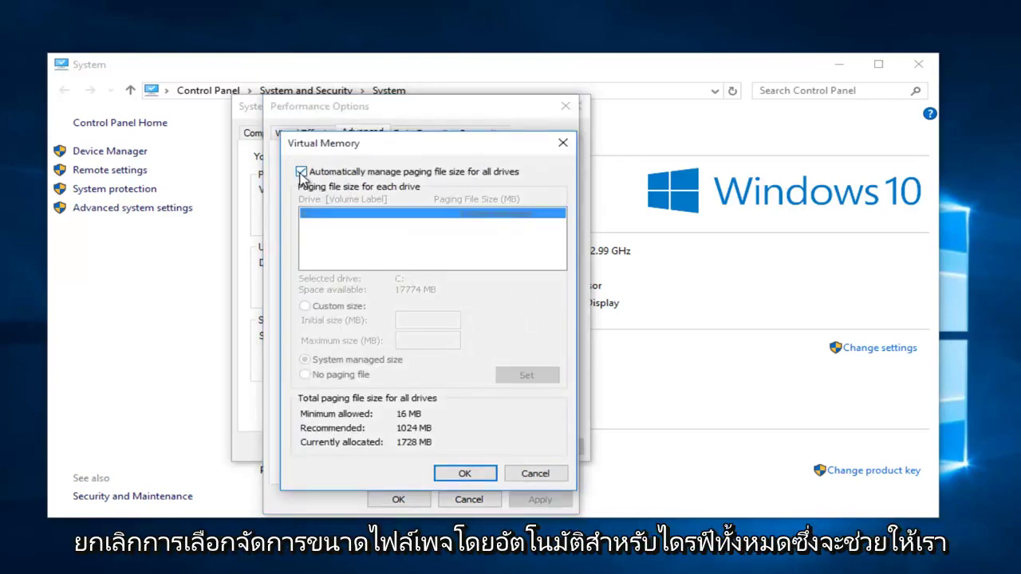
pyautogui.click(301, 172)
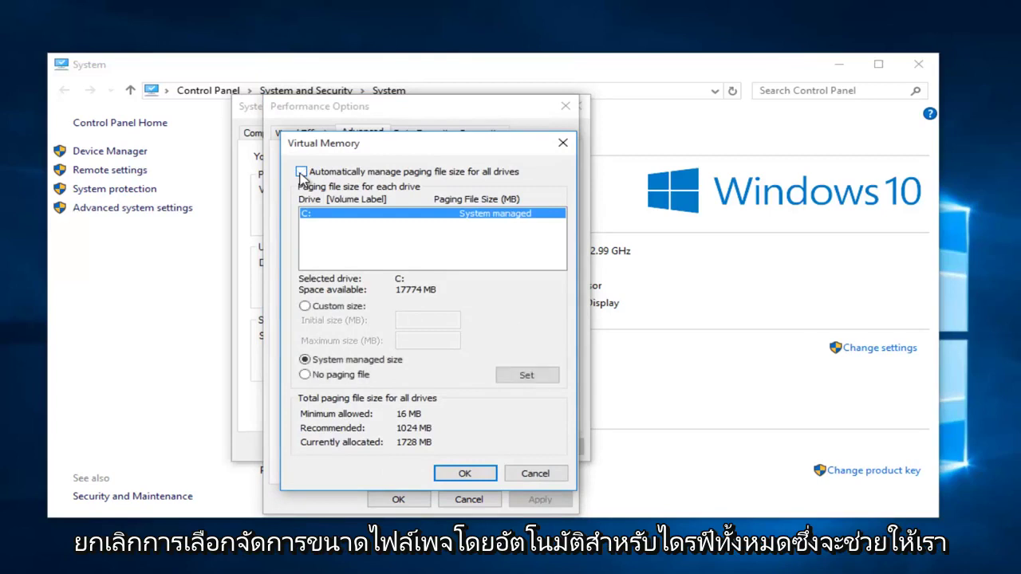
pyautogui.click(307, 315)
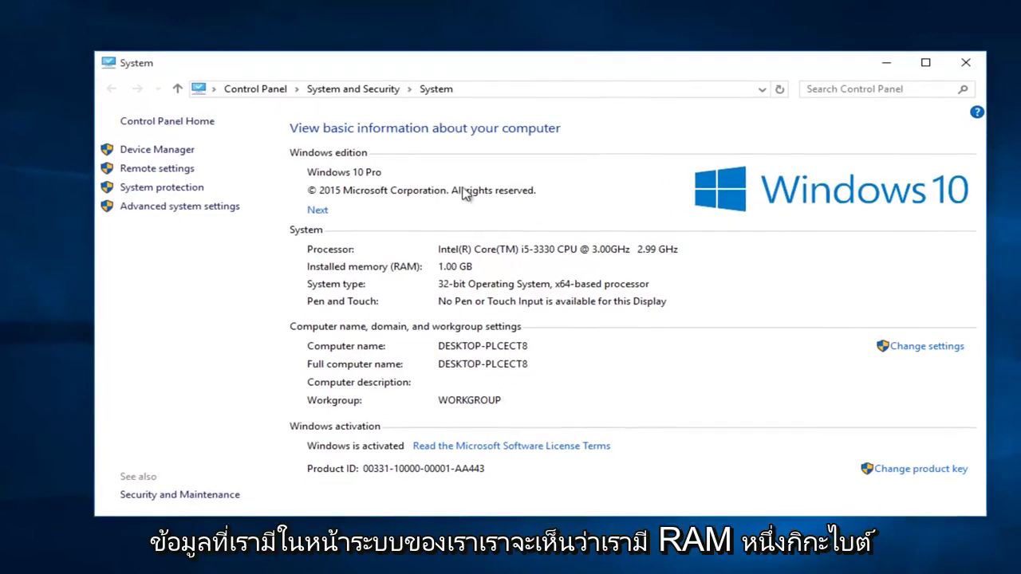
# Search 'calc' to launch Calculator beside the System window.
pyautogui.moveTo(334, 78); pyautogui.dragTo(356, 65)
pyautogui.press('super+s')
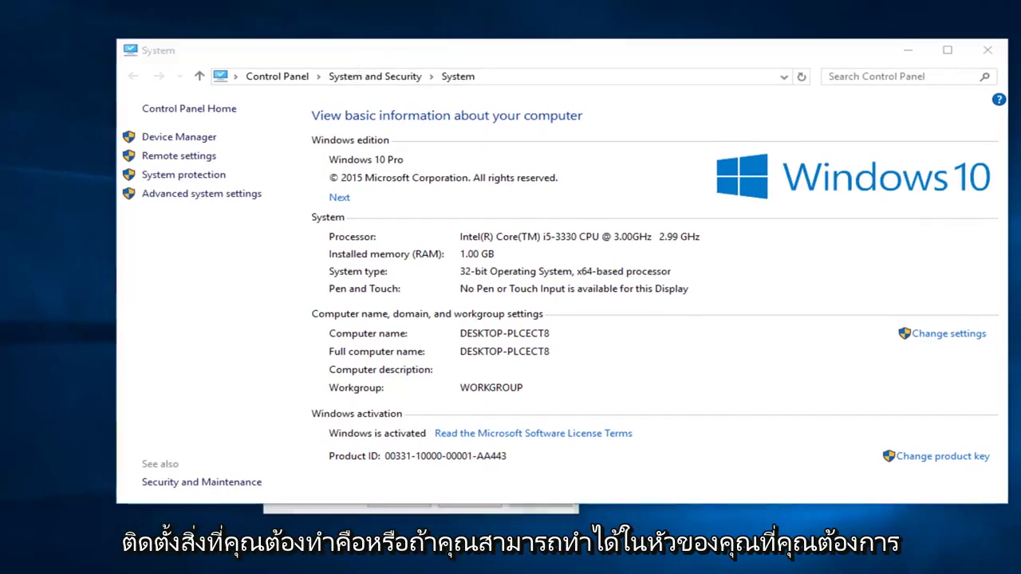
pyautogui.write('calc')
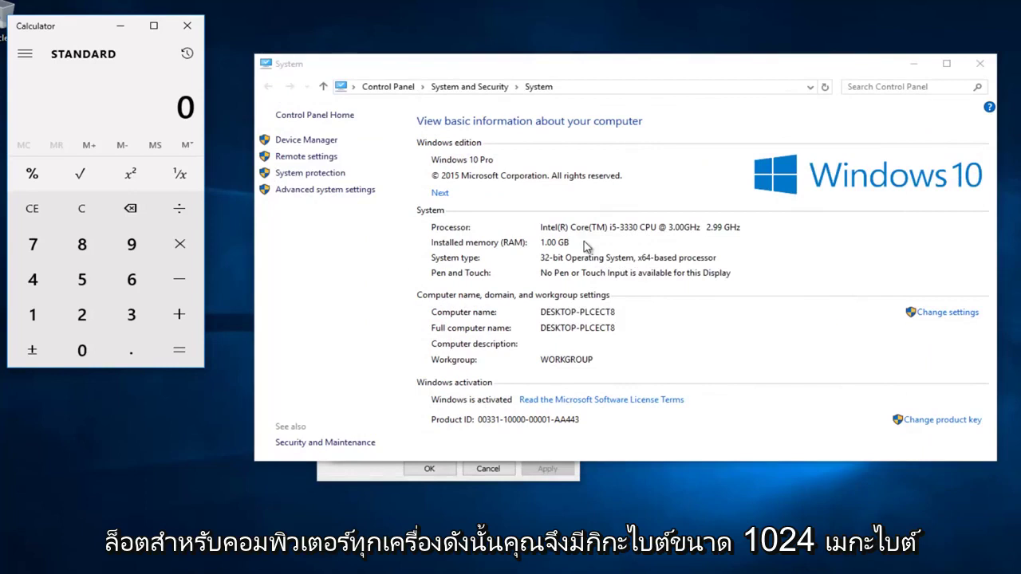
# Calculate 1024 × 1.5 = 1536 in Calculator, then return to the Virtual Memory dialog.
pyautogui.write('1025')
pyautogui.press('BackSpace')
pyautogui.write('4')
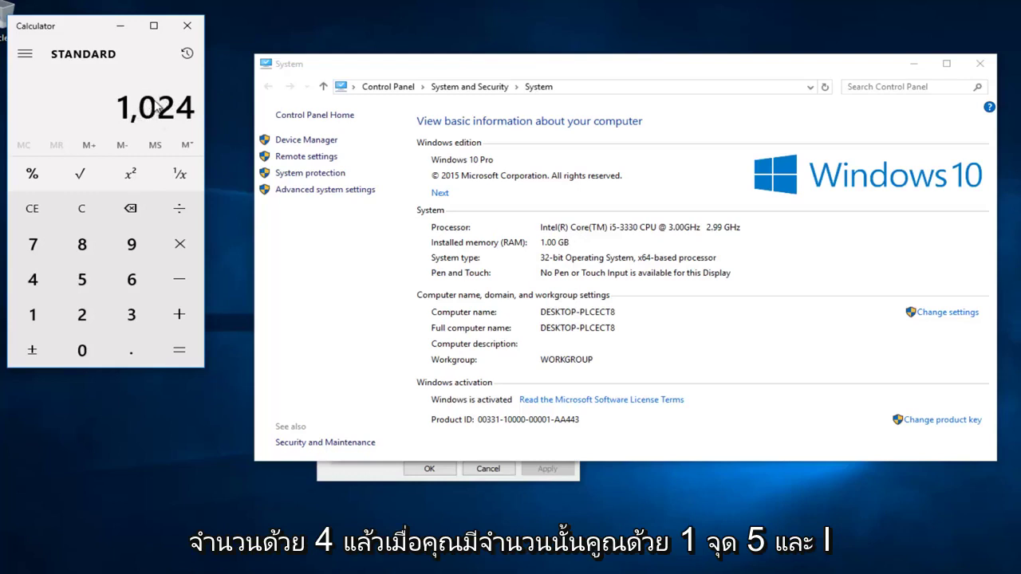
pyautogui.write('*1.5')
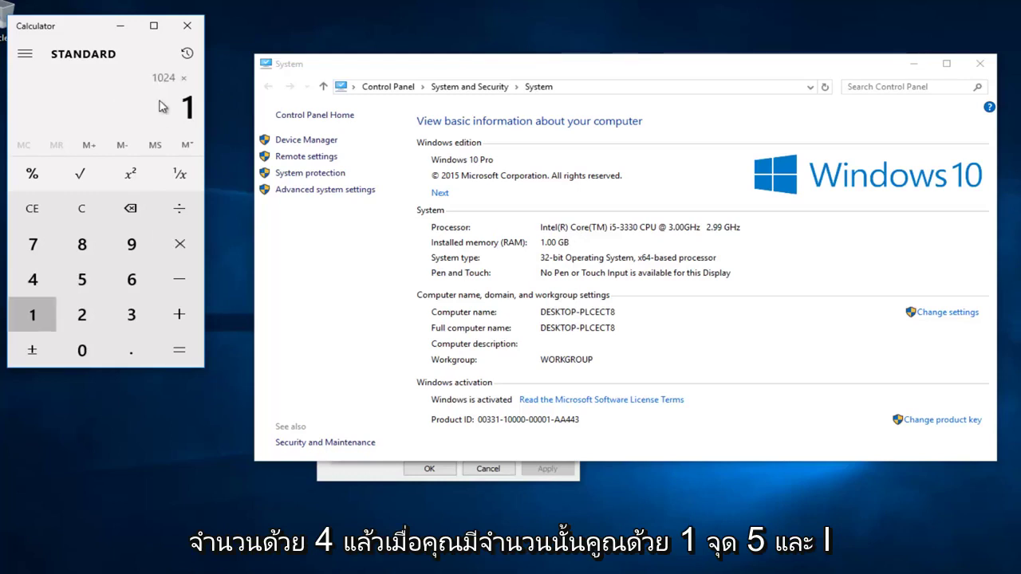
pyautogui.press('Return')
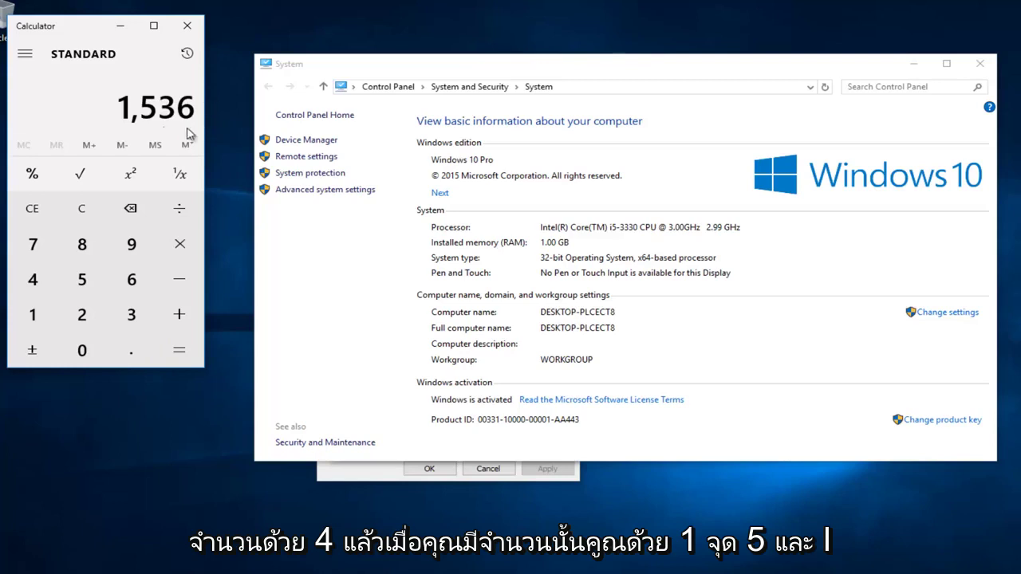
pyautogui.click(351, 476)
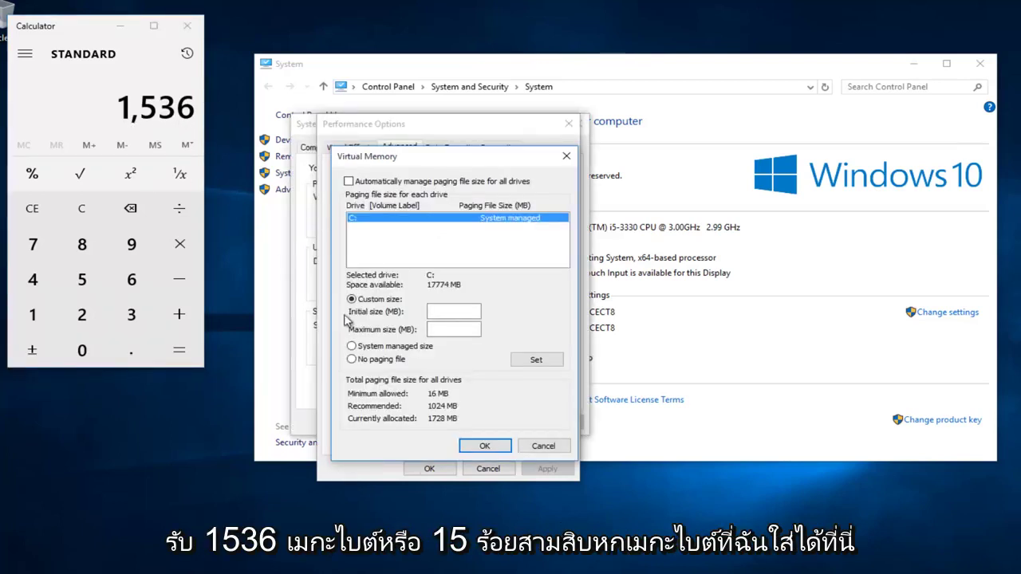
# Set drive C:'s initial and maximum paging file size to 1536 MB and close Calculator.
pyautogui.click(453, 313)
pyautogui.write('1536')
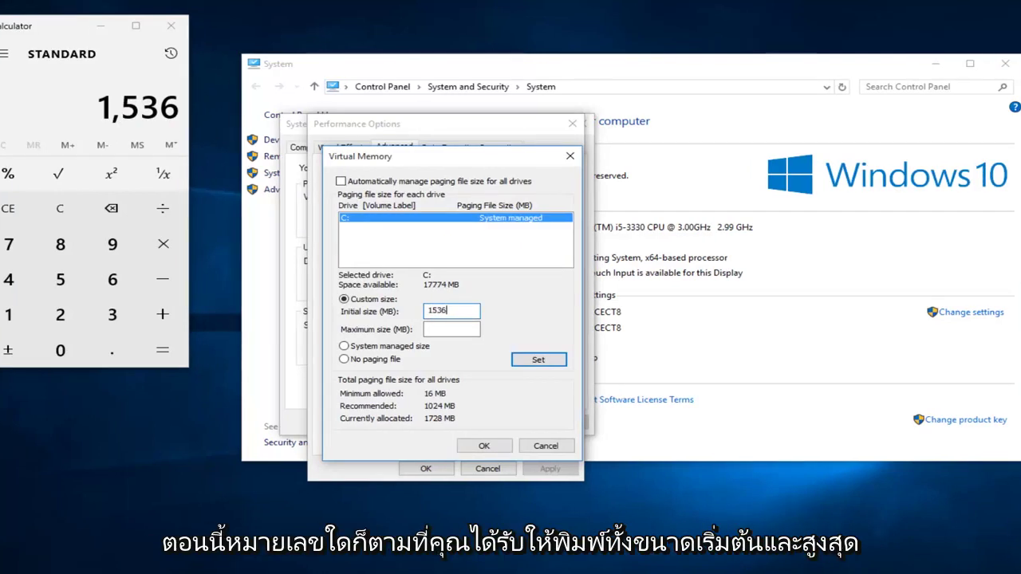
pyautogui.click(448, 329)
pyautogui.write('1536')
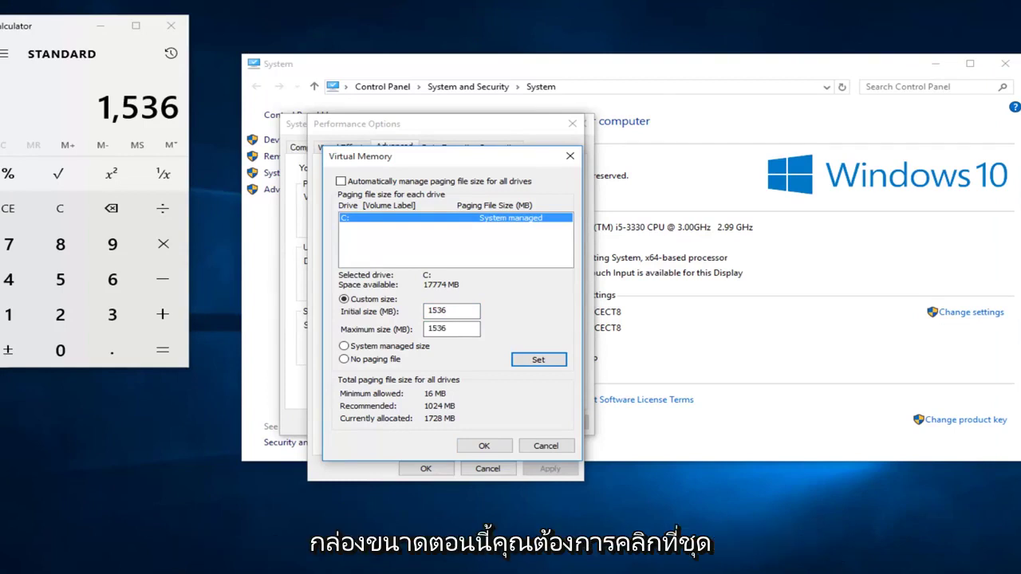
pyautogui.click(533, 360)
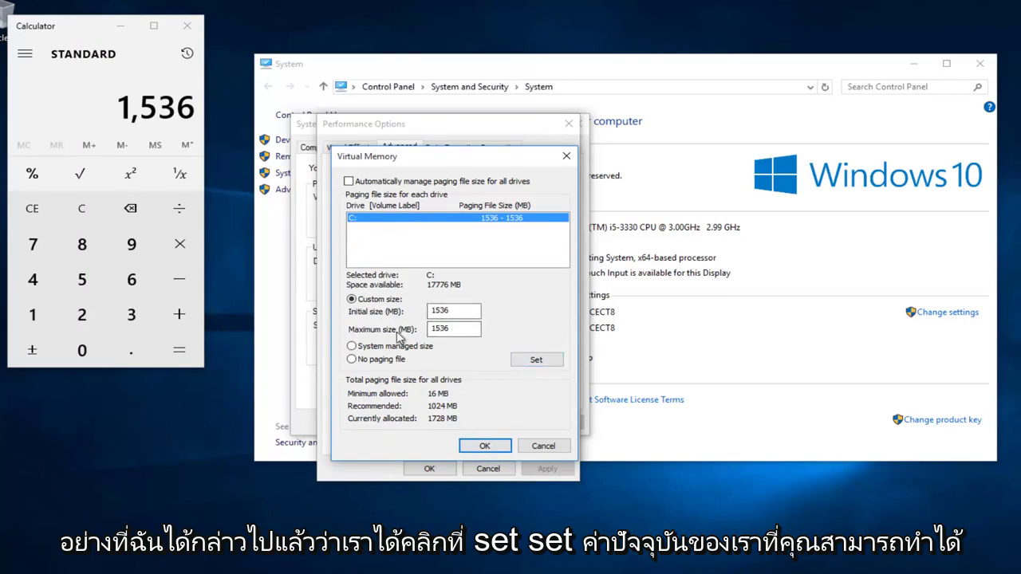
pyautogui.click(188, 30)
# Confirm the 1536 MB paging file, dismiss the restart warning, close all System windows, and restart.
pyautogui.click(486, 446)
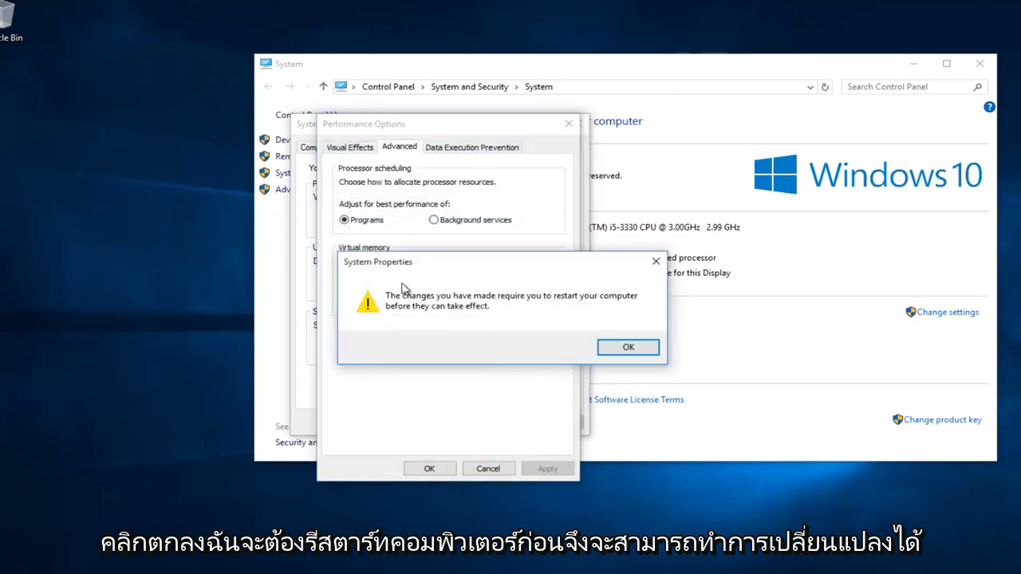
pyautogui.click(628, 350)
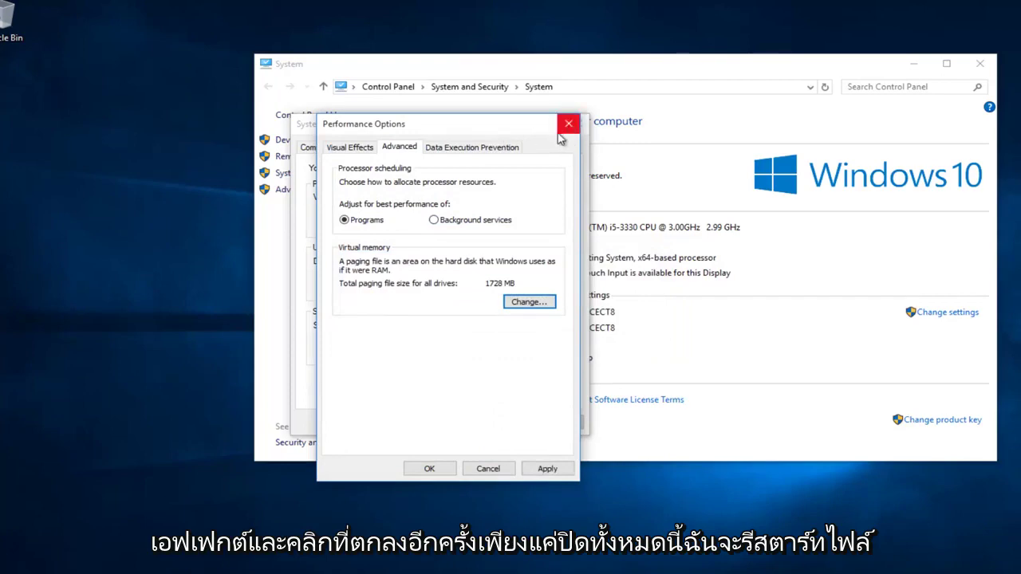
pyautogui.click(568, 126)
pyautogui.click(579, 122)
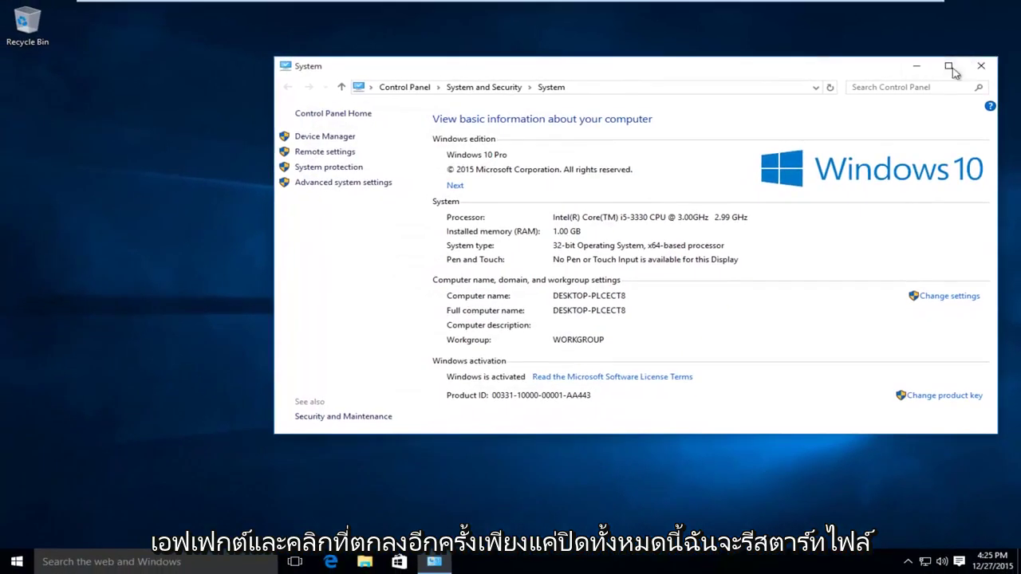
pyautogui.click(981, 66)
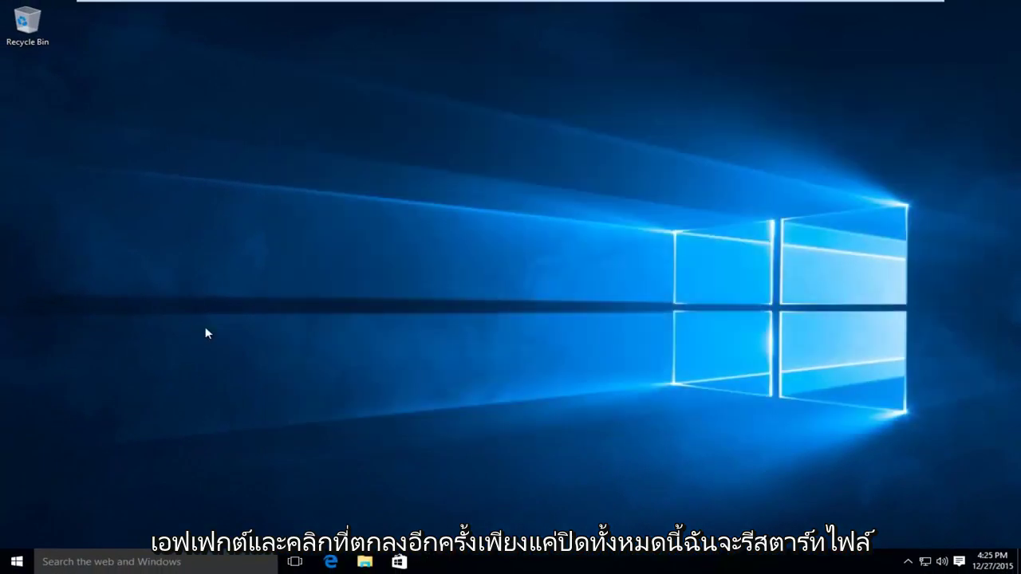
pyautogui.rightClick(19, 561)
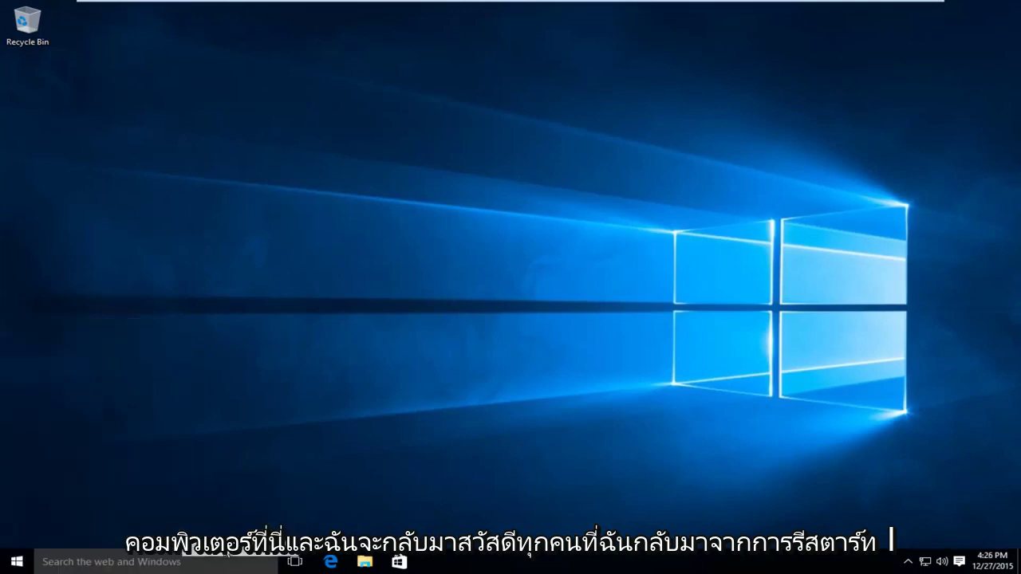
# After rebooting, bring up System Information showing 1.50 GB page file and 2.50 GB total virtual memory.
pyautogui.click(701, 78)
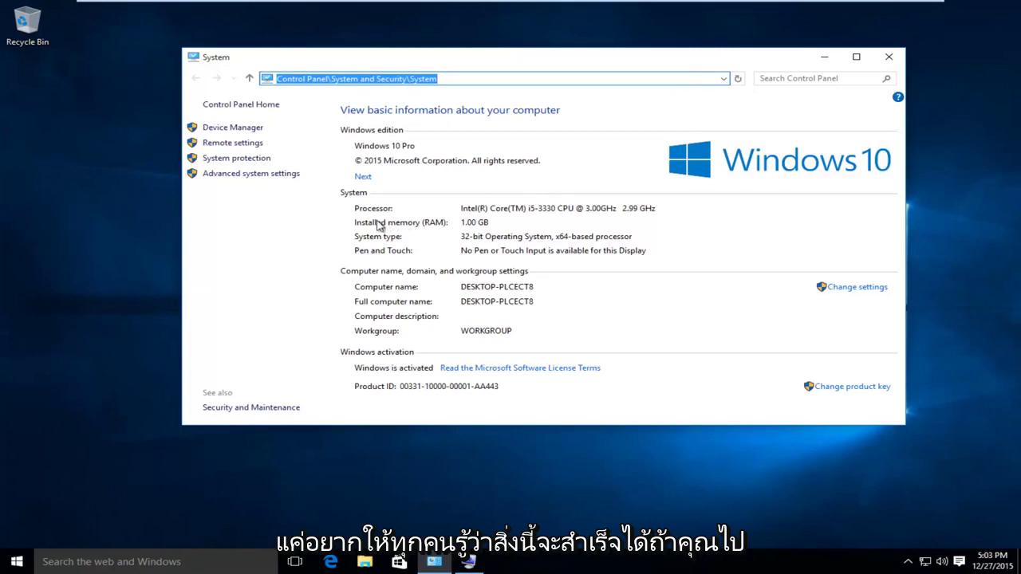
pyautogui.click(370, 96)
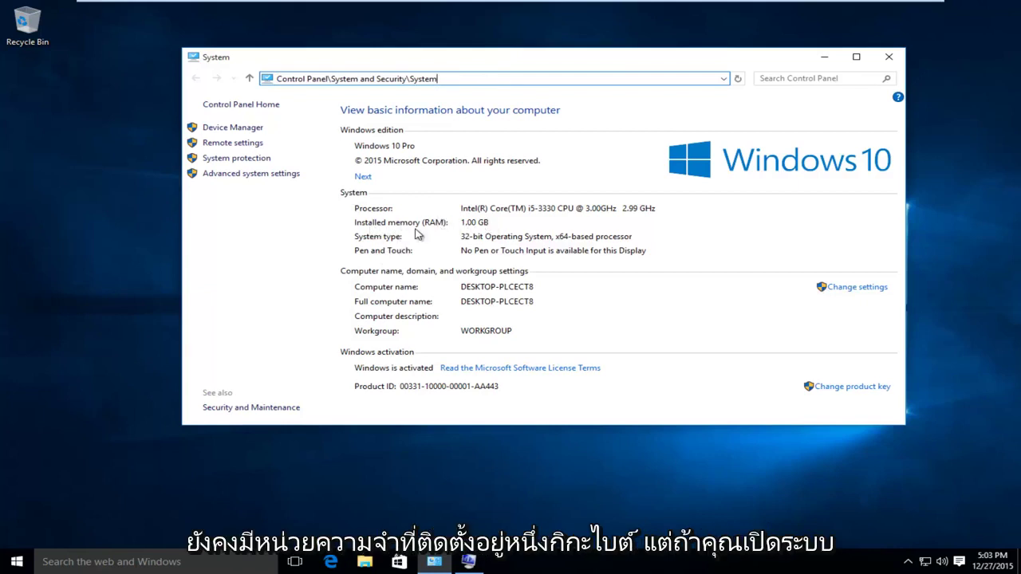
pyautogui.click(467, 562)
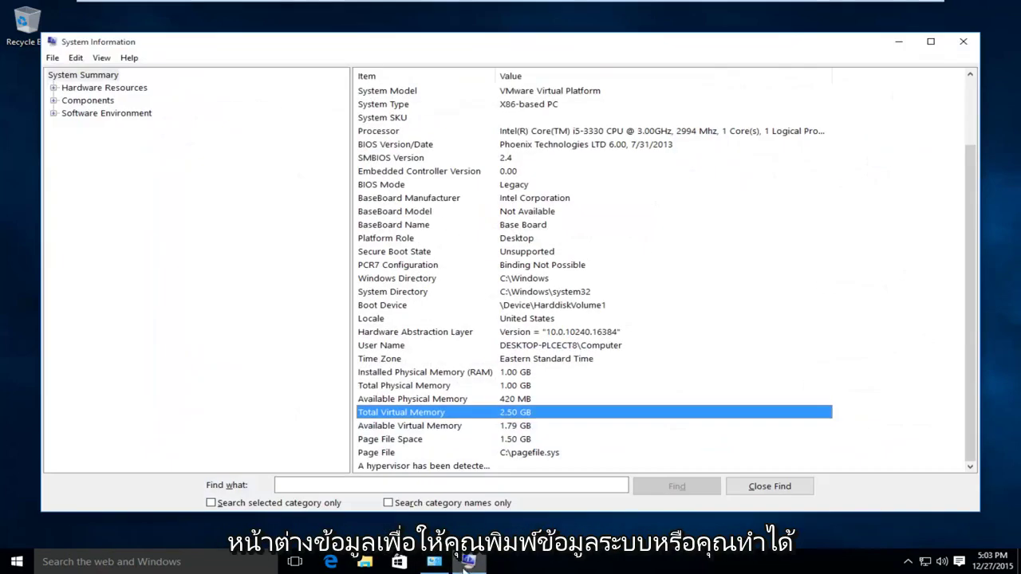
pyautogui.click(235, 366)
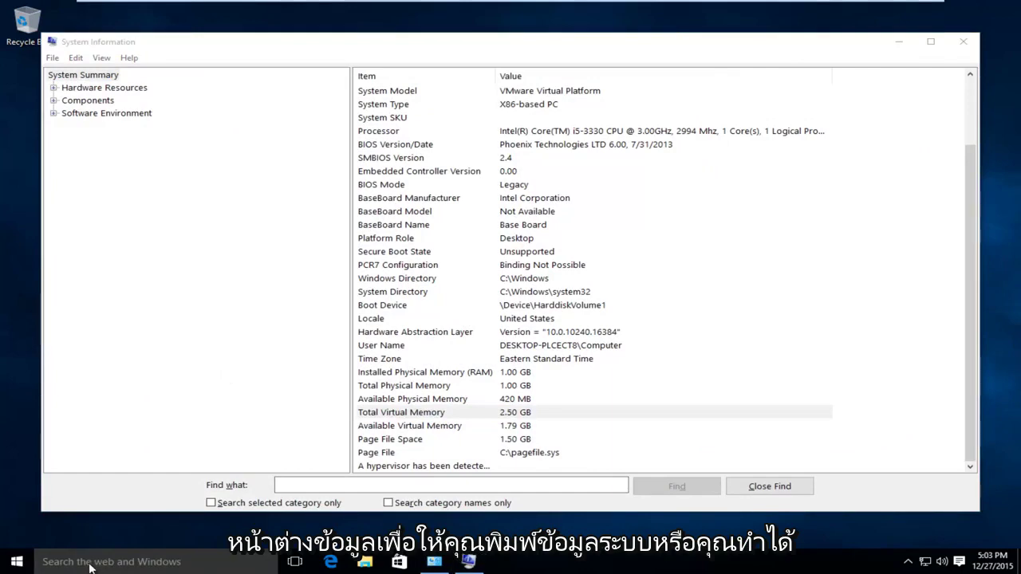
pyautogui.click(93, 562)
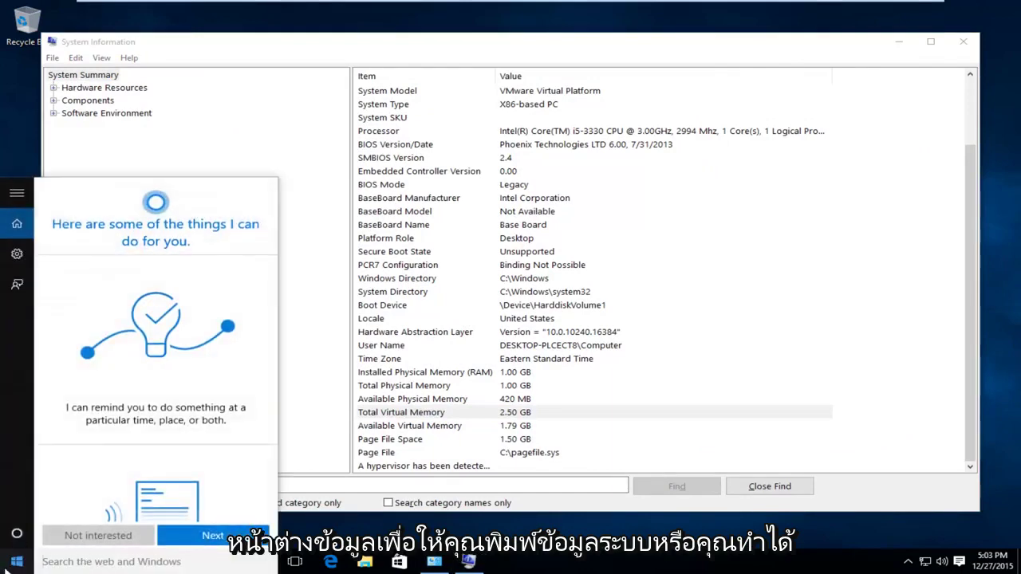
pyautogui.click(14, 565)
pyautogui.write('run')
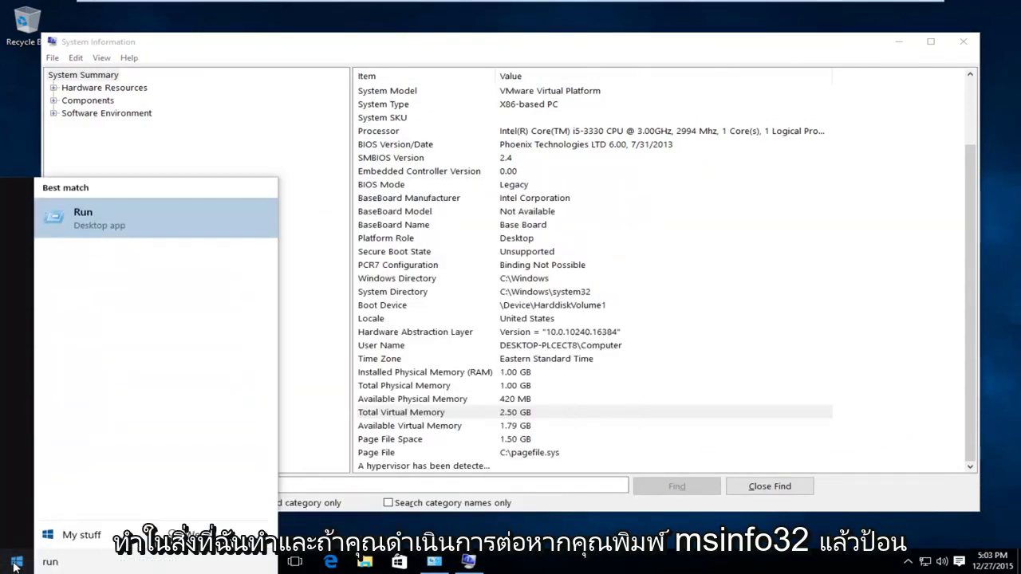
pyautogui.press('Return')
pyautogui.click(74, 480)
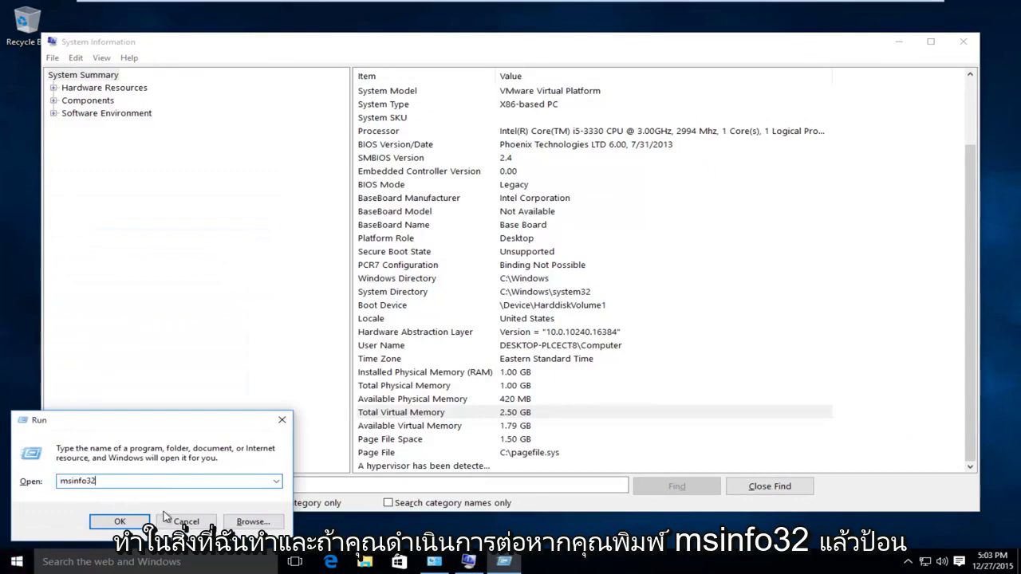
pyautogui.click(186, 523)
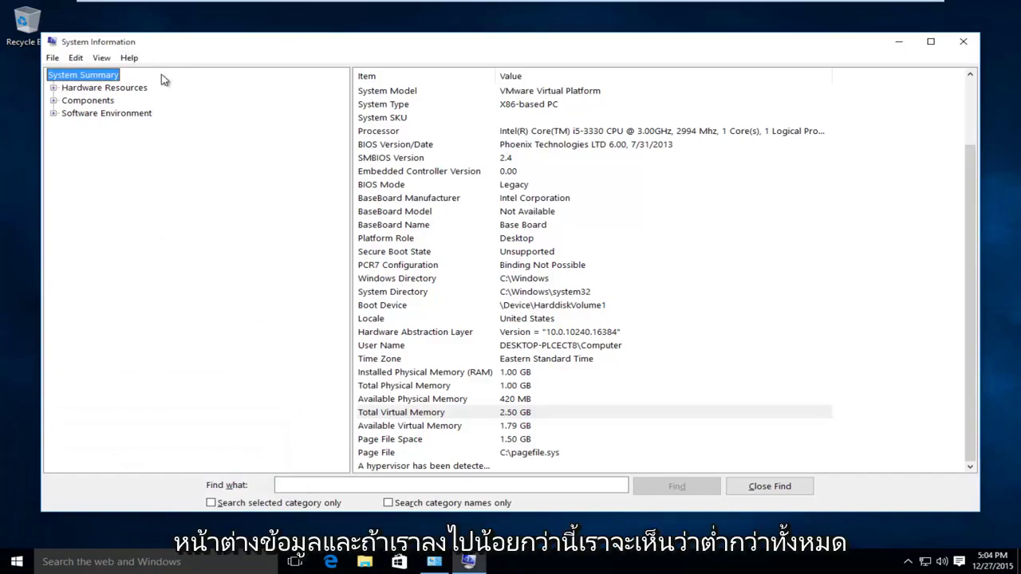
pyautogui.click(463, 318)
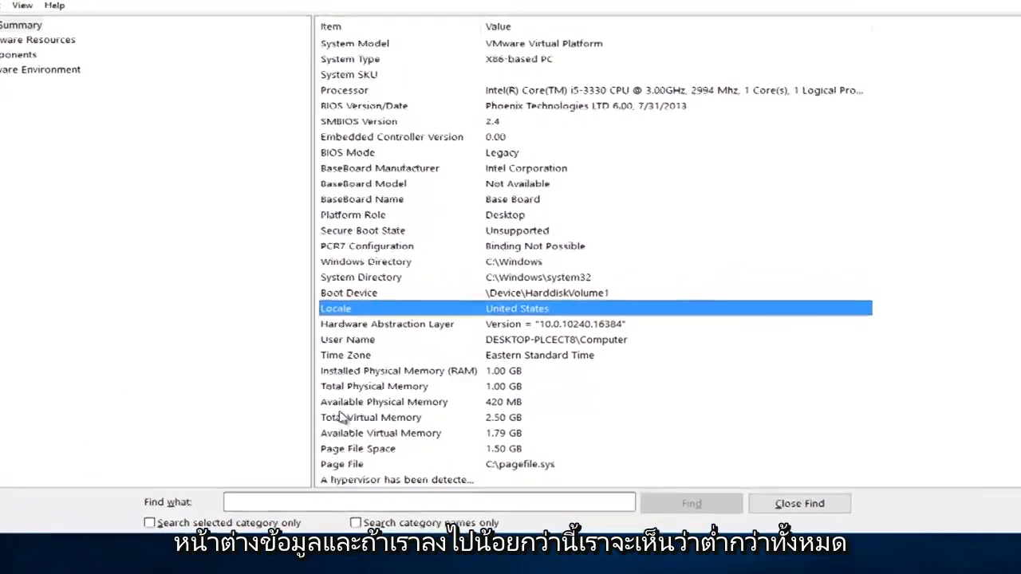
pyautogui.click(335, 422)
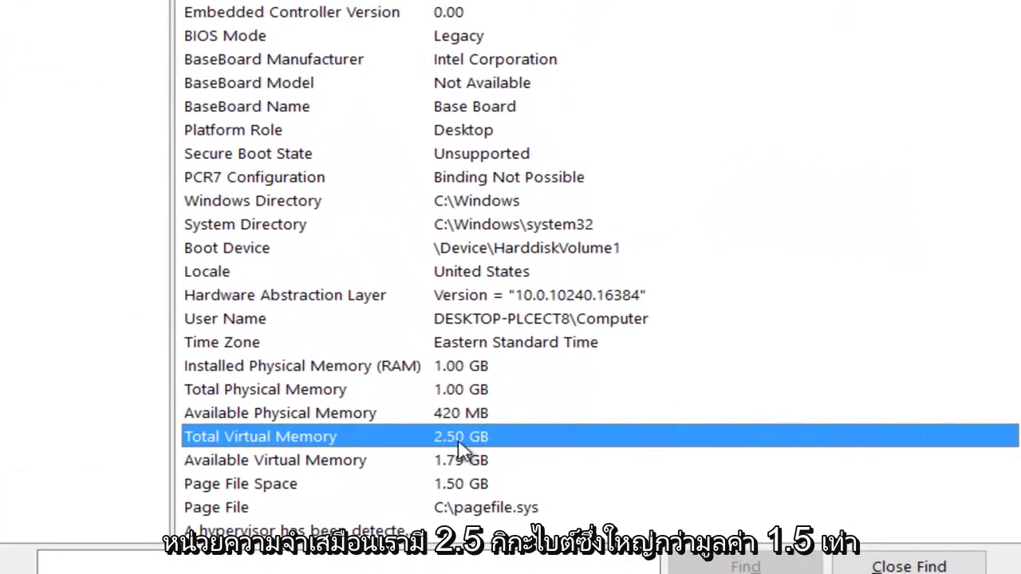
pyautogui.click(446, 372)
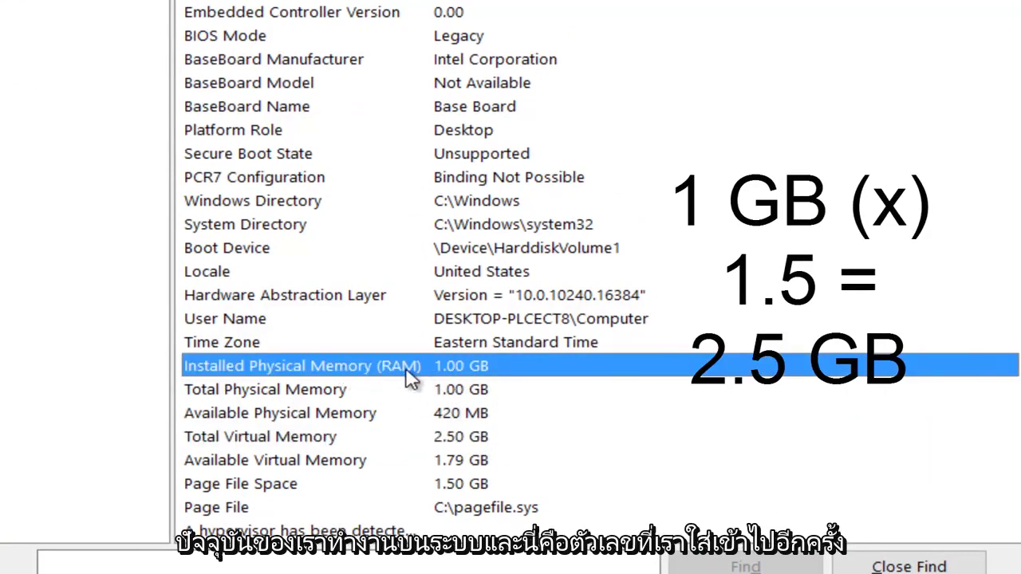
pyautogui.click(411, 439)
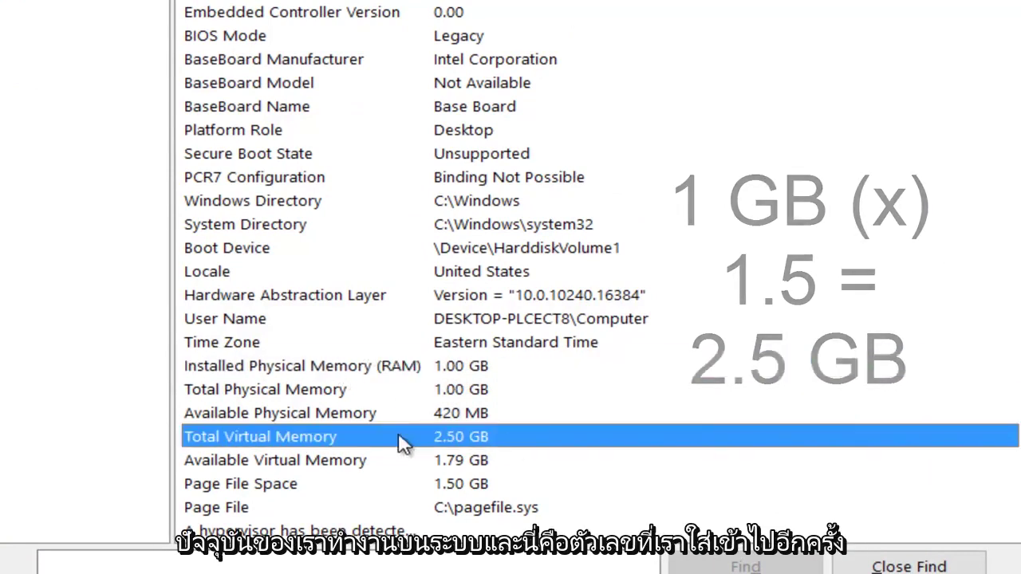